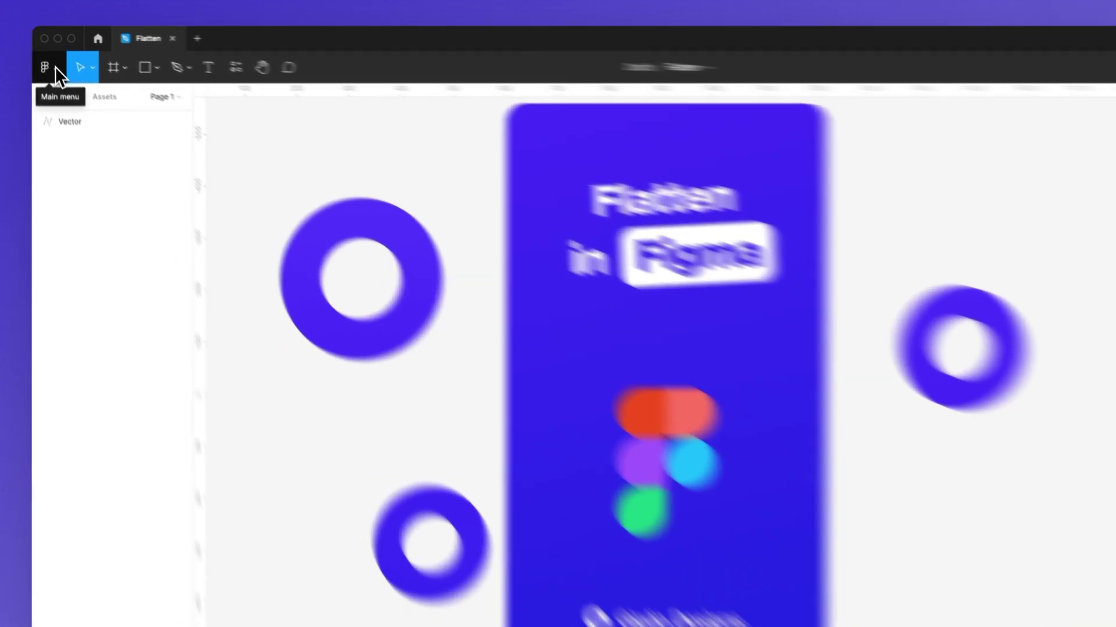
Open Manage plugins from the main menu's Plugins submenu to list recent plugins
{"action": "left_click", "coordinate": [53, 61]}
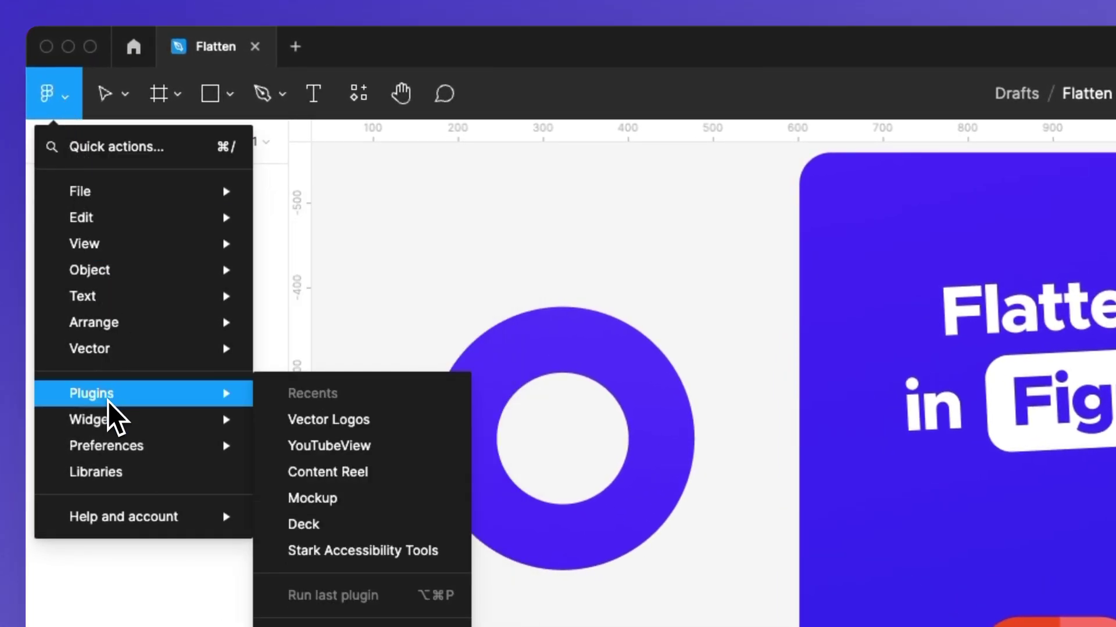
{"action": "mouse_move", "coordinate": [144, 100]}
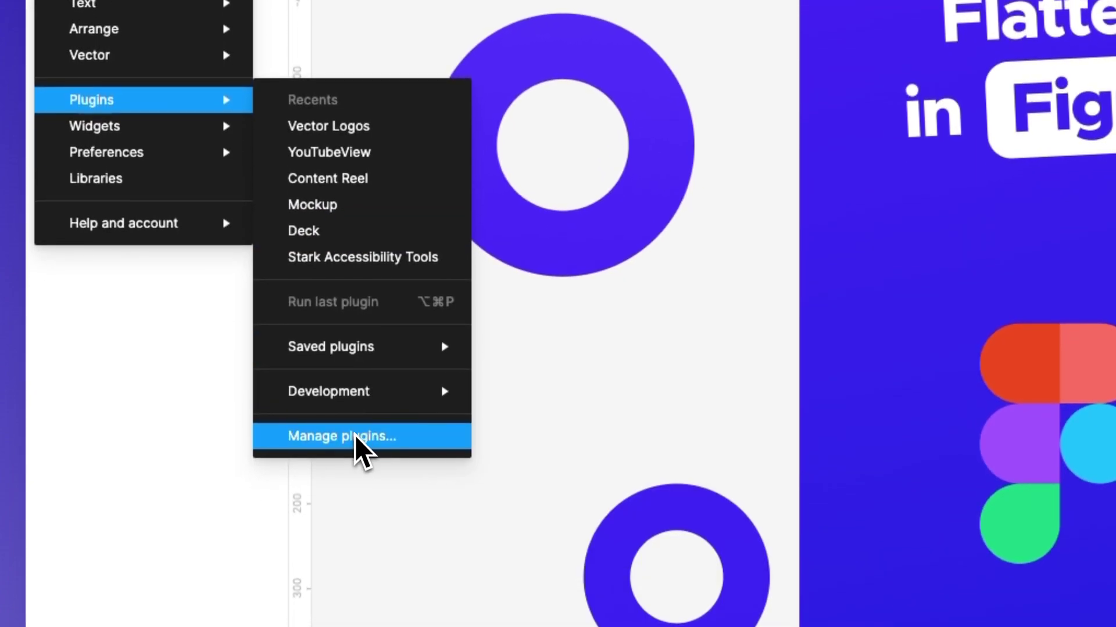
{"action": "left_click", "coordinate": [404, 437]}
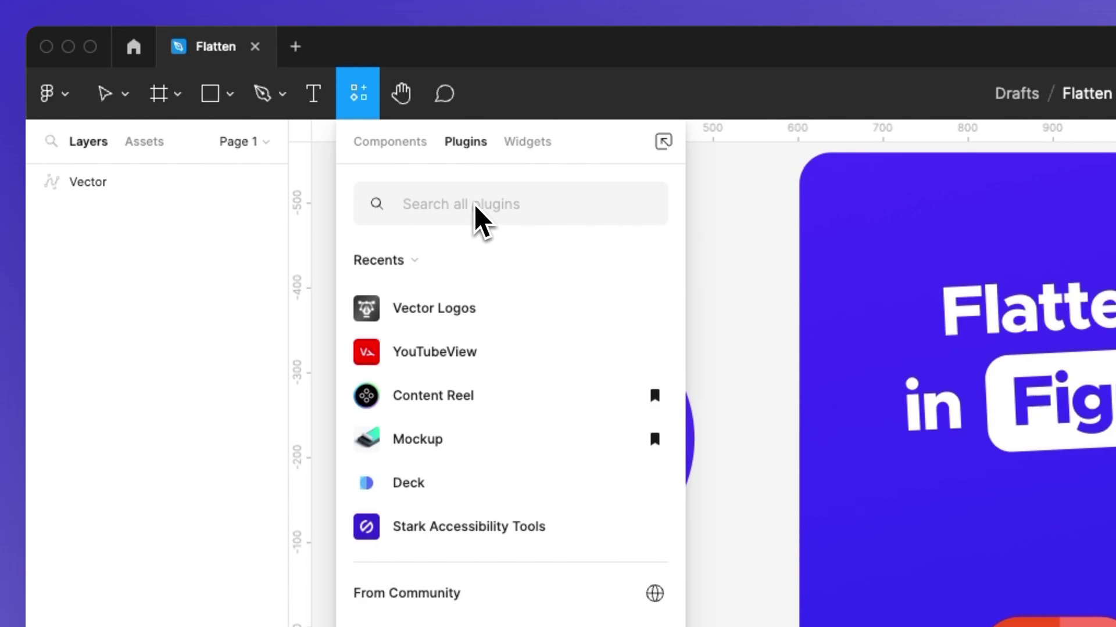
{"action": "type", "text": "yo"}
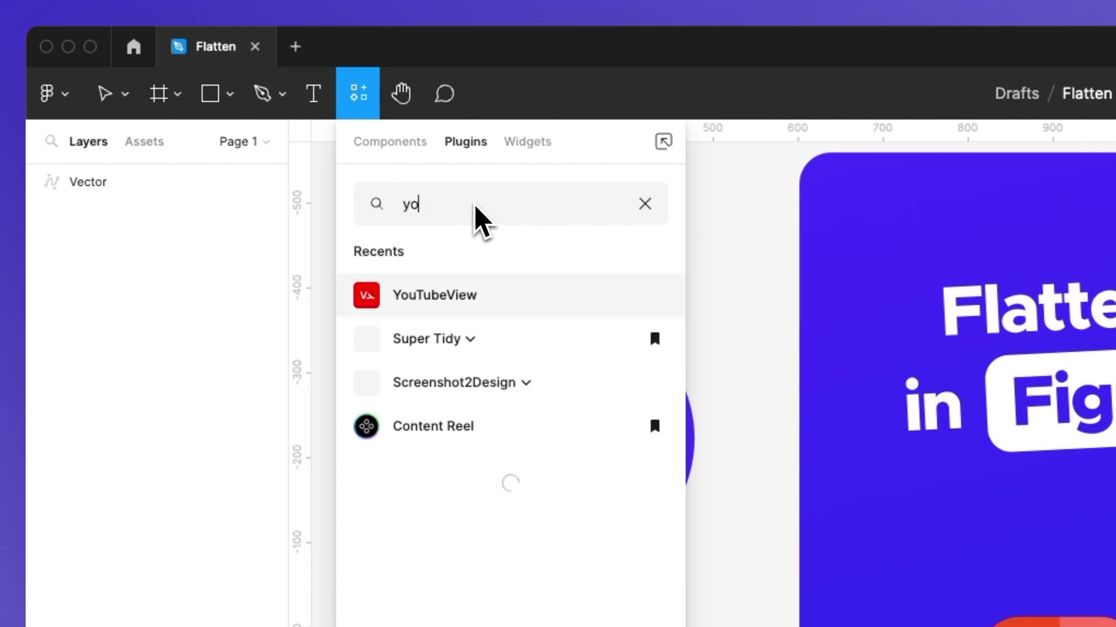
{"action": "type", "text": "utube"}
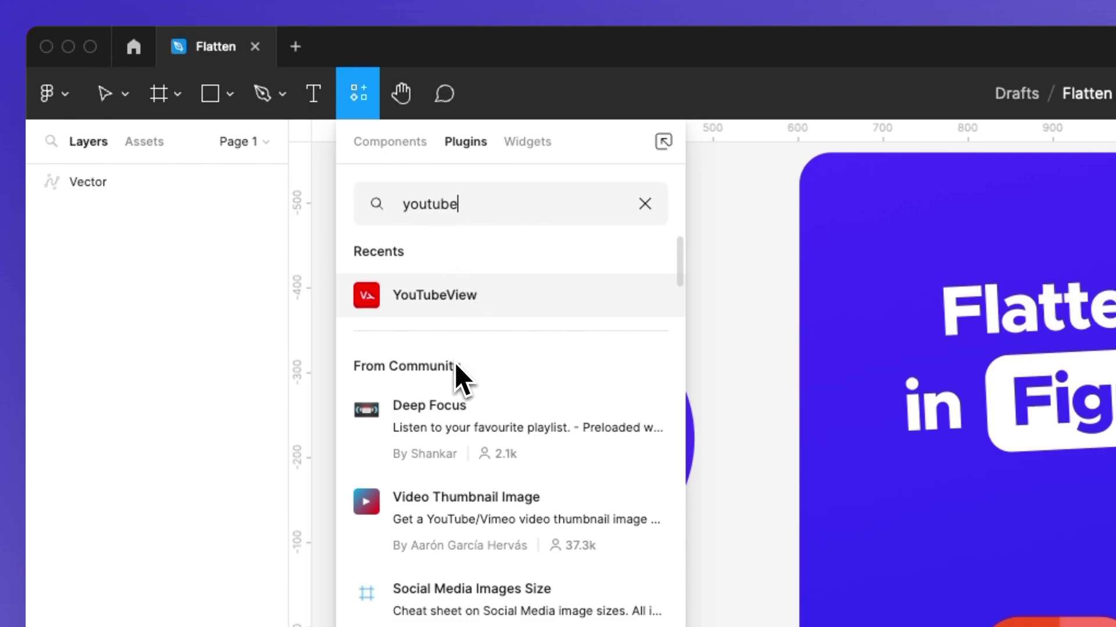
{"action": "scroll", "coordinate": [482, 393], "scroll_direction": "down", "scroll_amount": 3}
{"action": "scroll", "coordinate": [497, 417], "scroll_direction": "down", "scroll_amount": 5}
{"action": "scroll", "coordinate": [497, 417], "scroll_direction": "down", "scroll_amount": 5}
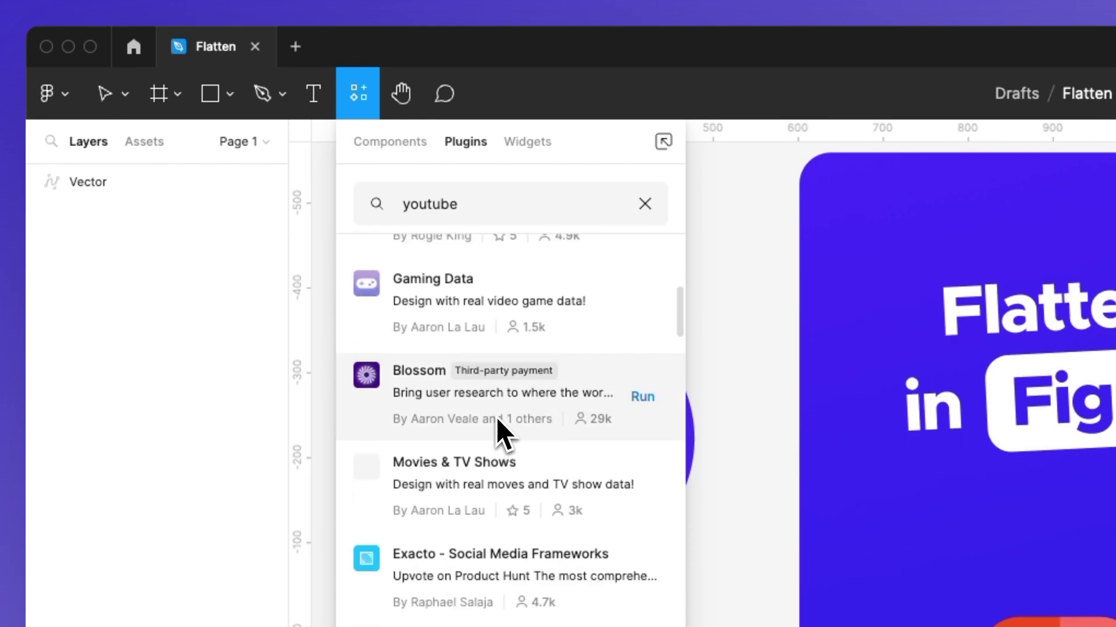
{"action": "scroll", "coordinate": [496, 418], "scroll_direction": "down", "scroll_amount": 8}
{"action": "scroll", "coordinate": [448, 432], "scroll_direction": "up", "scroll_amount": 11}
{"action": "scroll", "coordinate": [439, 434], "scroll_direction": "up", "scroll_amount": 4}
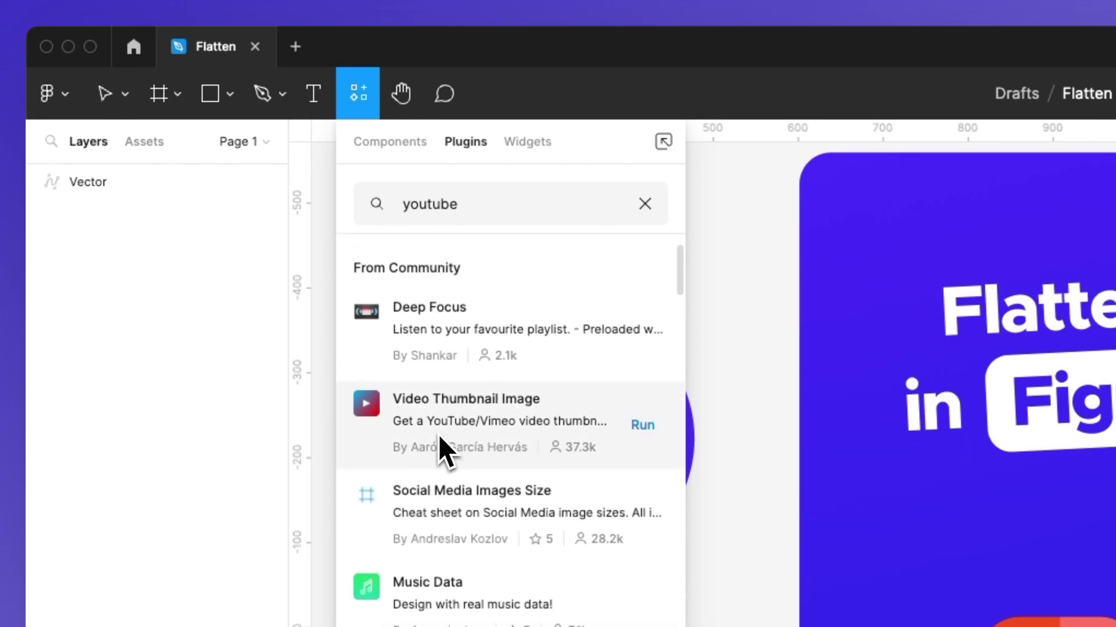
{"action": "scroll", "coordinate": [438, 435], "scroll_direction": "up", "scroll_amount": 1}
Open the Deep Focus plugin's details from the 'youtube' community results
{"action": "left_click", "coordinate": [439, 435]}
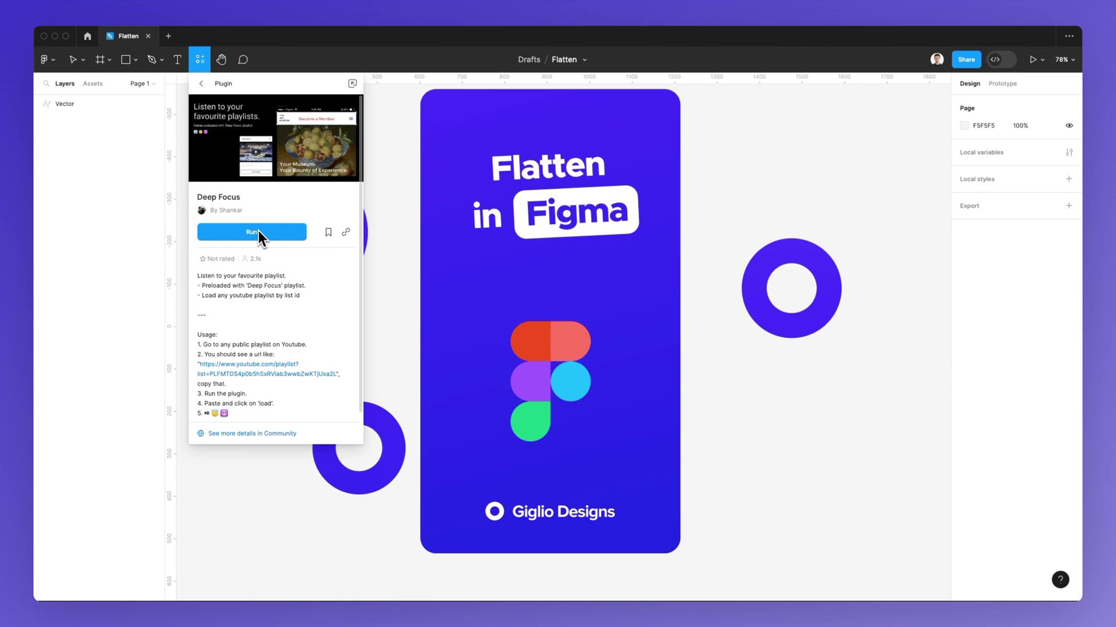
Dismiss the Deep Focus detail panel to return to the Flatten canvas
{"action": "left_click", "coordinate": [248, 231]}
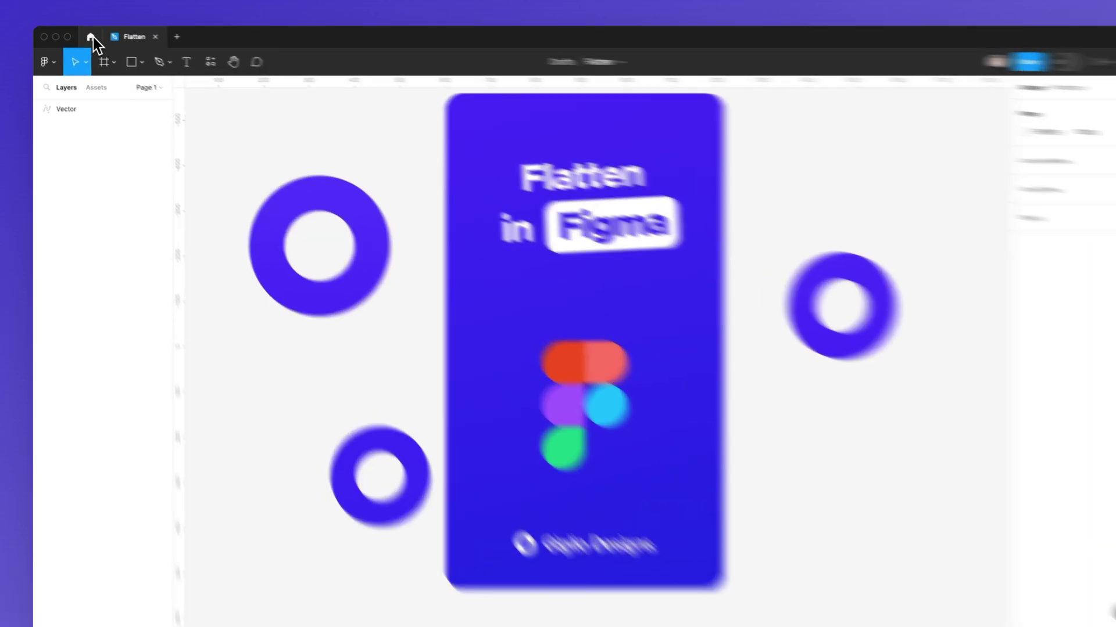
Go to the Home file browser, then switch over to Figma Community
{"action": "left_click", "coordinate": [89, 36]}
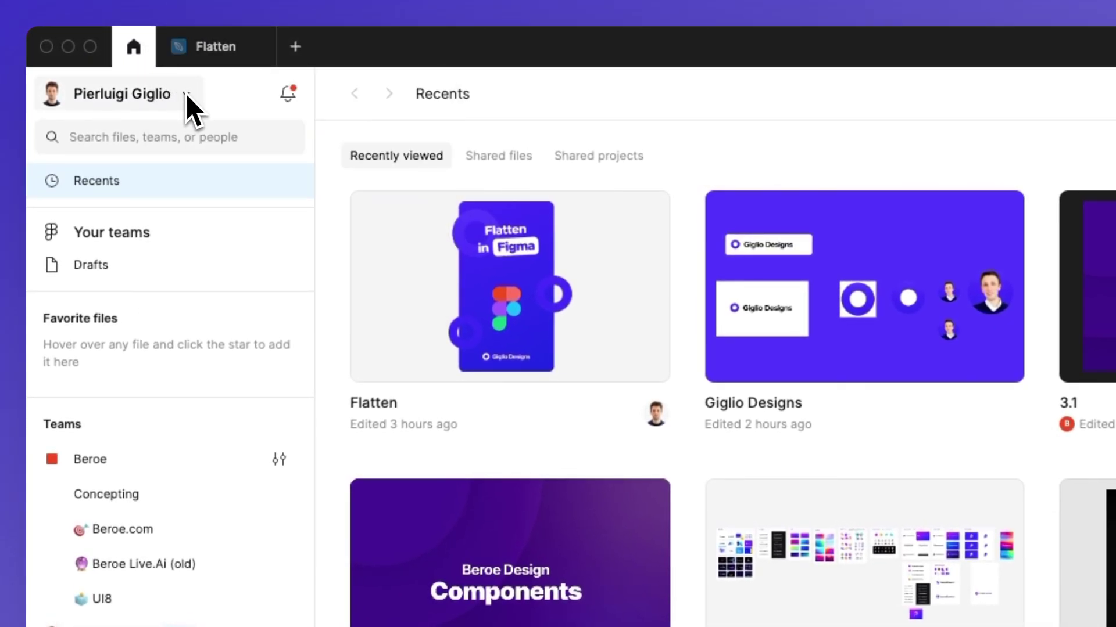
{"action": "left_click", "coordinate": [186, 94]}
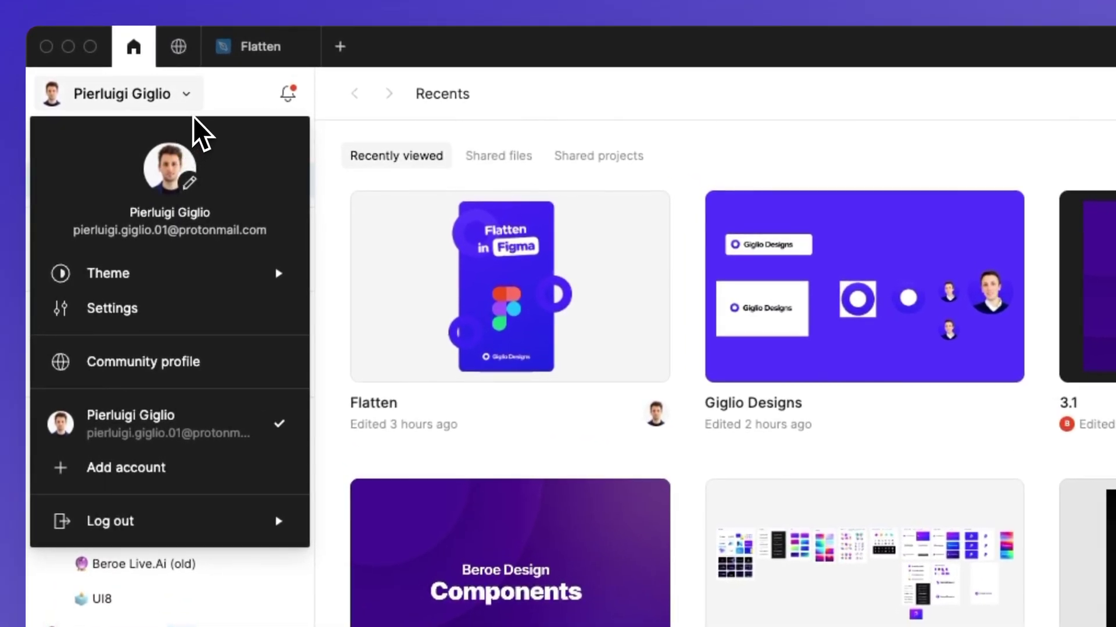
{"action": "left_click", "coordinate": [214, 108]}
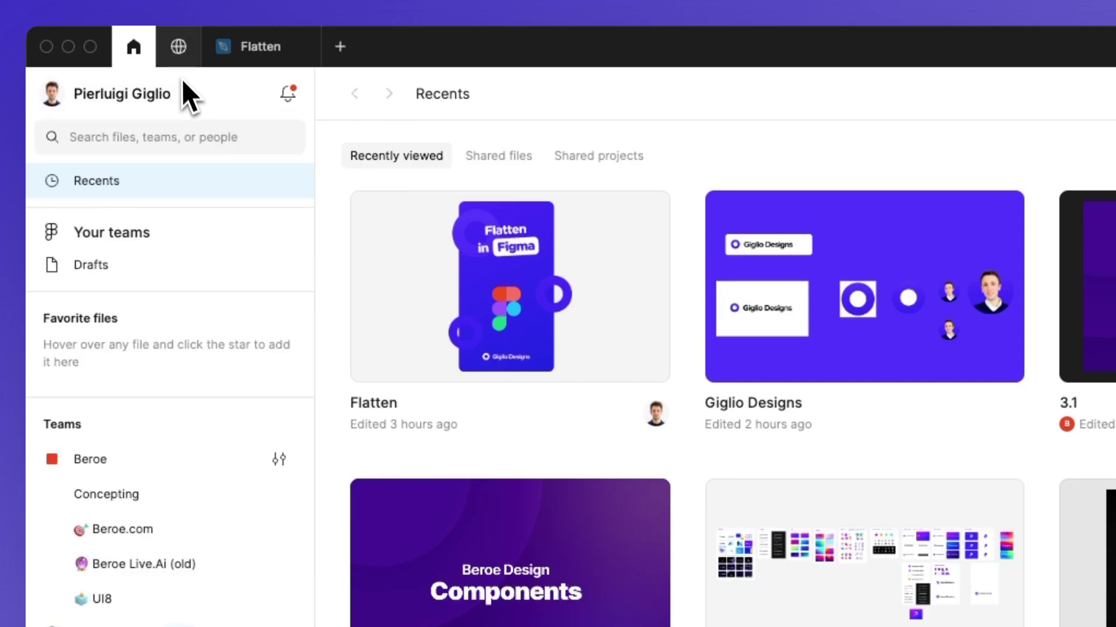
{"action": "left_click", "coordinate": [180, 56]}
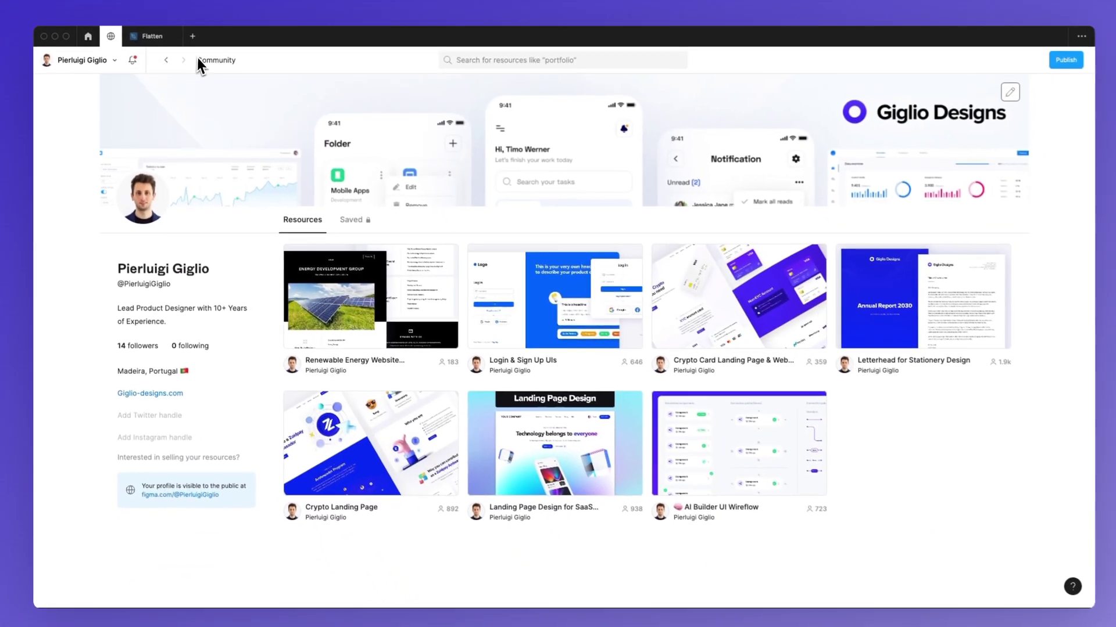
Search Figma Community for 'wireframe' to get the 158-result page
{"action": "left_click", "coordinate": [202, 62]}
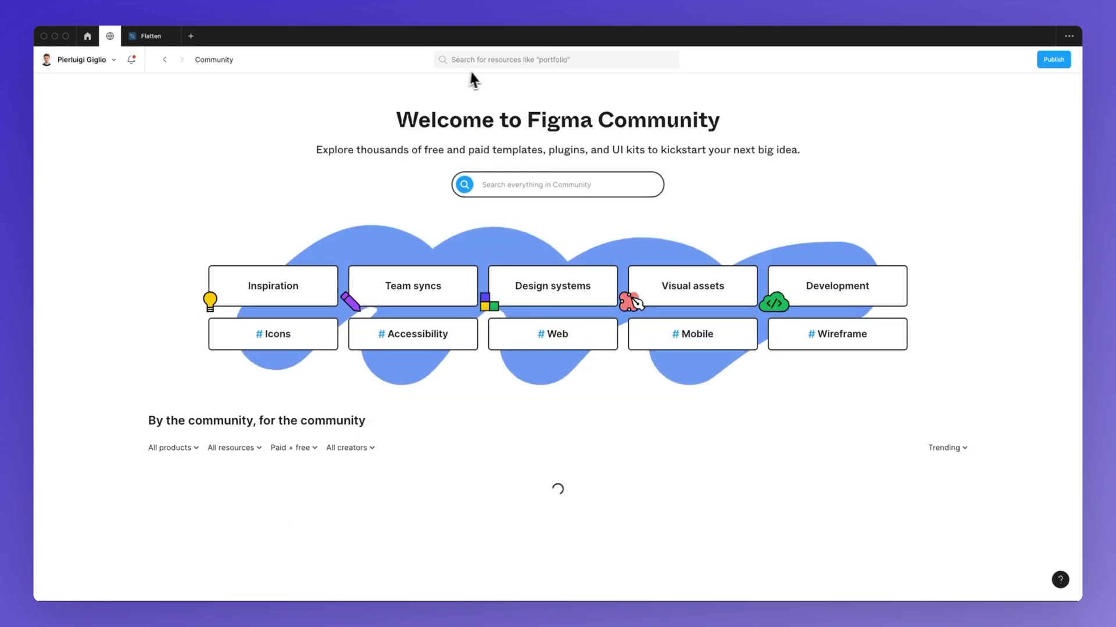
{"action": "left_click", "coordinate": [511, 188]}
{"action": "type", "text": "wi"}
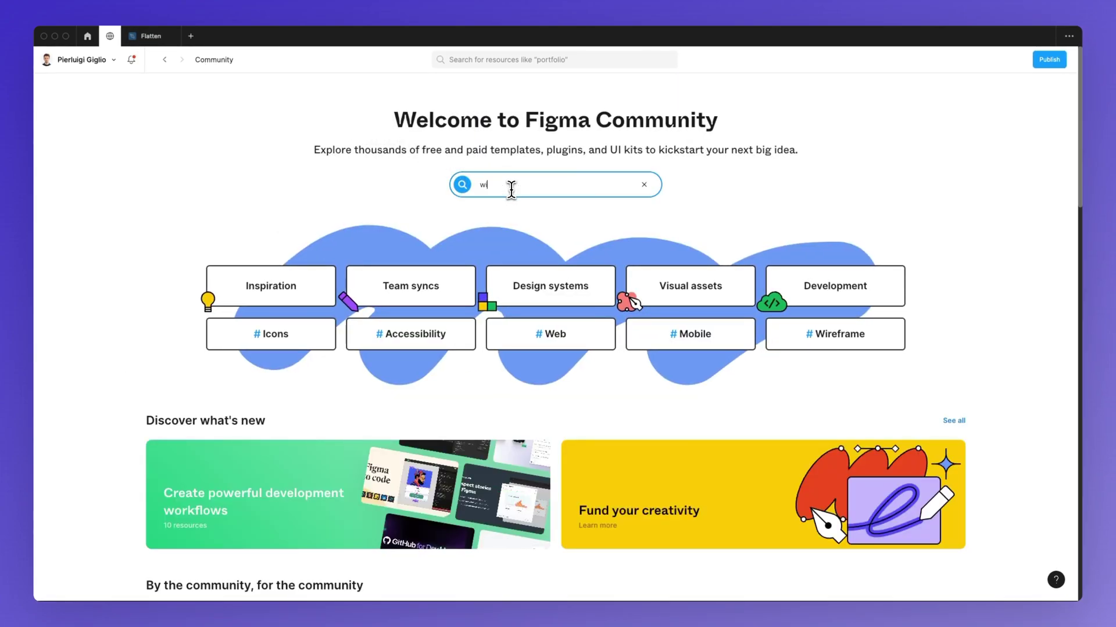
{"action": "type", "text": "reframe"}
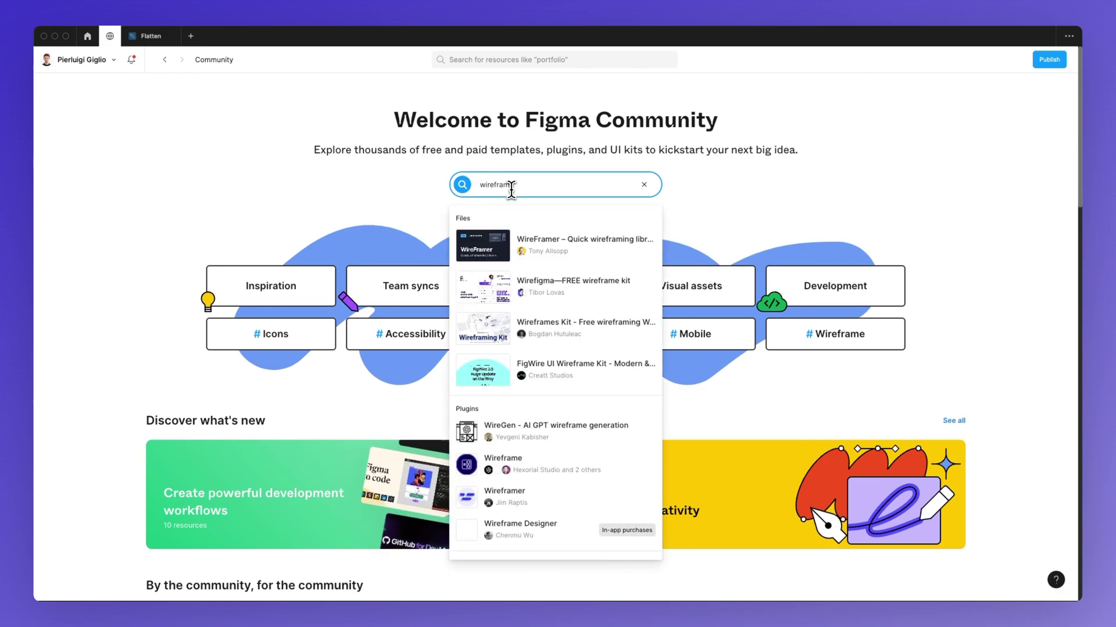
{"action": "key", "text": "Return"}
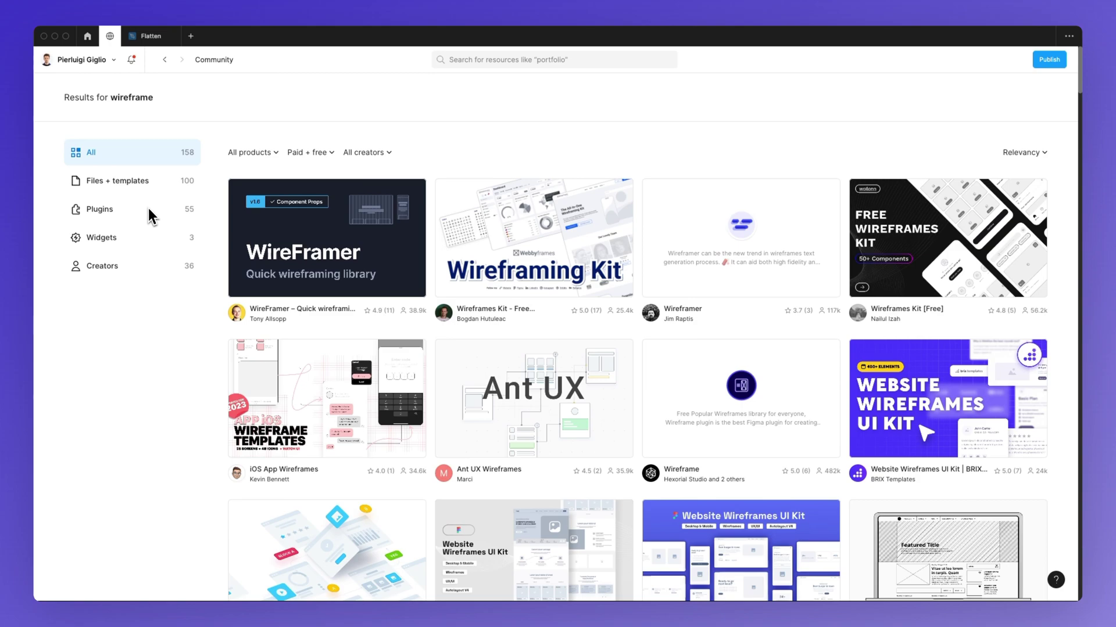
Filter the 'wireframe' results to the Plugins category, showing 55 plugins
{"action": "left_click", "coordinate": [133, 210]}
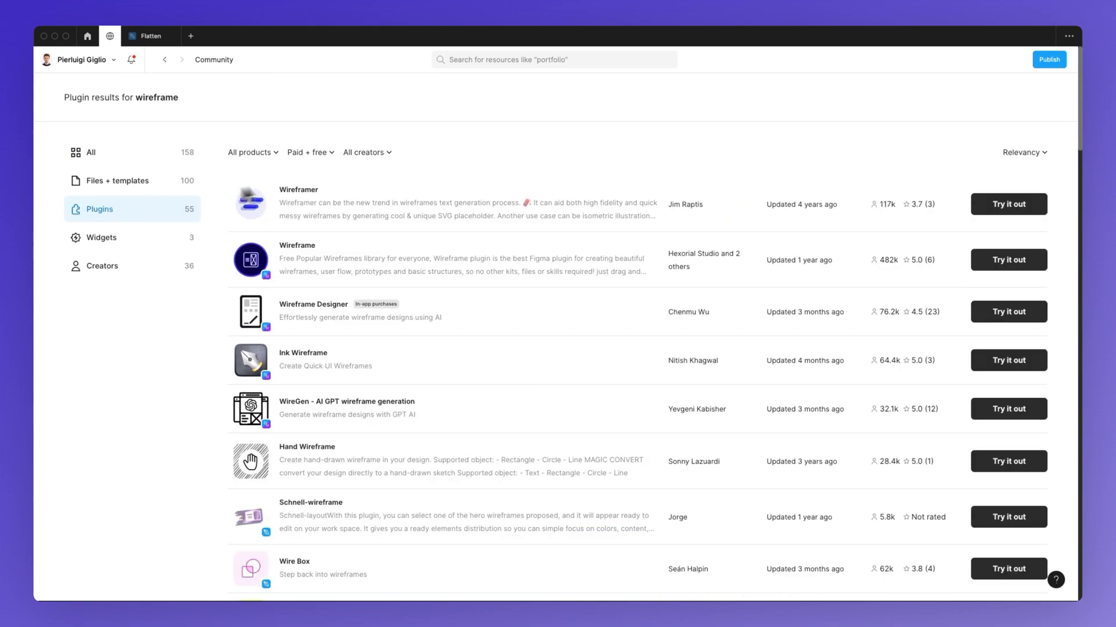
{"action": "scroll", "coordinate": [509, 197], "scroll_direction": "down", "scroll_amount": 2}
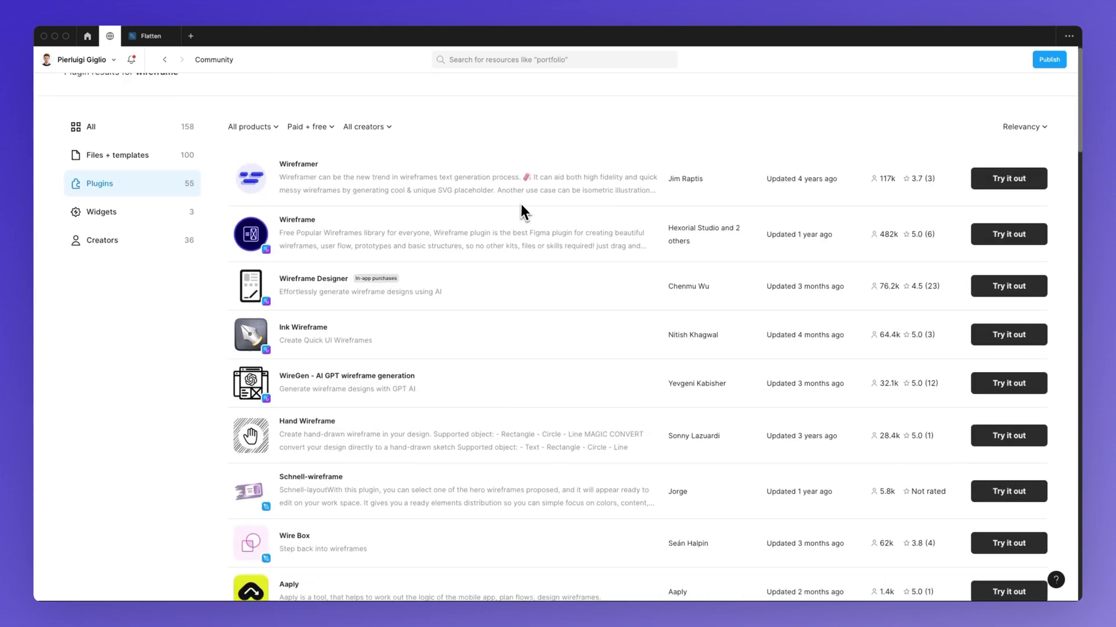
{"action": "scroll", "coordinate": [524, 207], "scroll_direction": "down", "scroll_amount": 1}
{"action": "scroll", "coordinate": [524, 207], "scroll_direction": "down", "scroll_amount": 1}
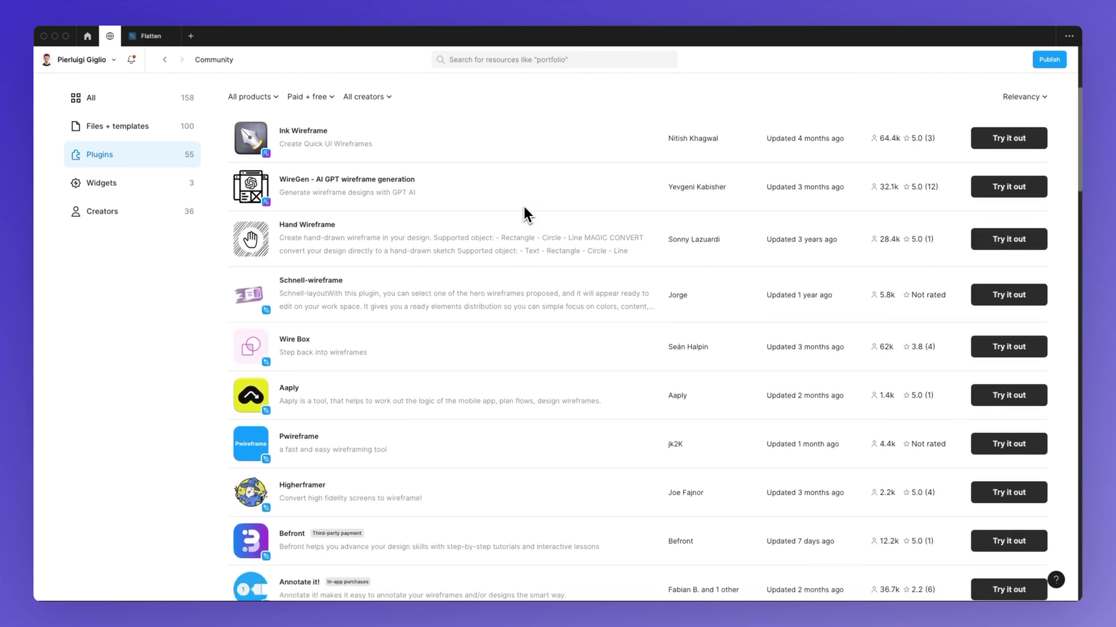
{"action": "scroll", "coordinate": [524, 207], "scroll_direction": "down", "scroll_amount": 2}
{"action": "scroll", "coordinate": [524, 207], "scroll_direction": "down", "scroll_amount": 2}
{"action": "scroll", "coordinate": [522, 211], "scroll_direction": "down", "scroll_amount": 1}
{"action": "scroll", "coordinate": [495, 232], "scroll_direction": "up", "scroll_amount": 5}
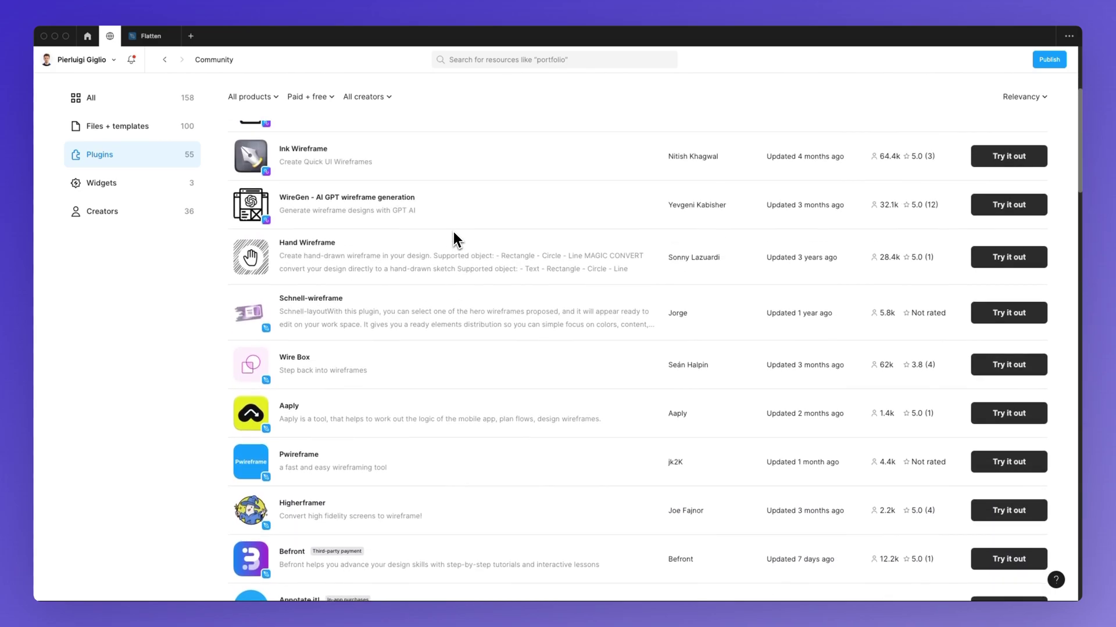
{"action": "scroll", "coordinate": [453, 239], "scroll_direction": "up", "scroll_amount": 3}
{"action": "scroll", "coordinate": [452, 237], "scroll_direction": "up", "scroll_amount": 1}
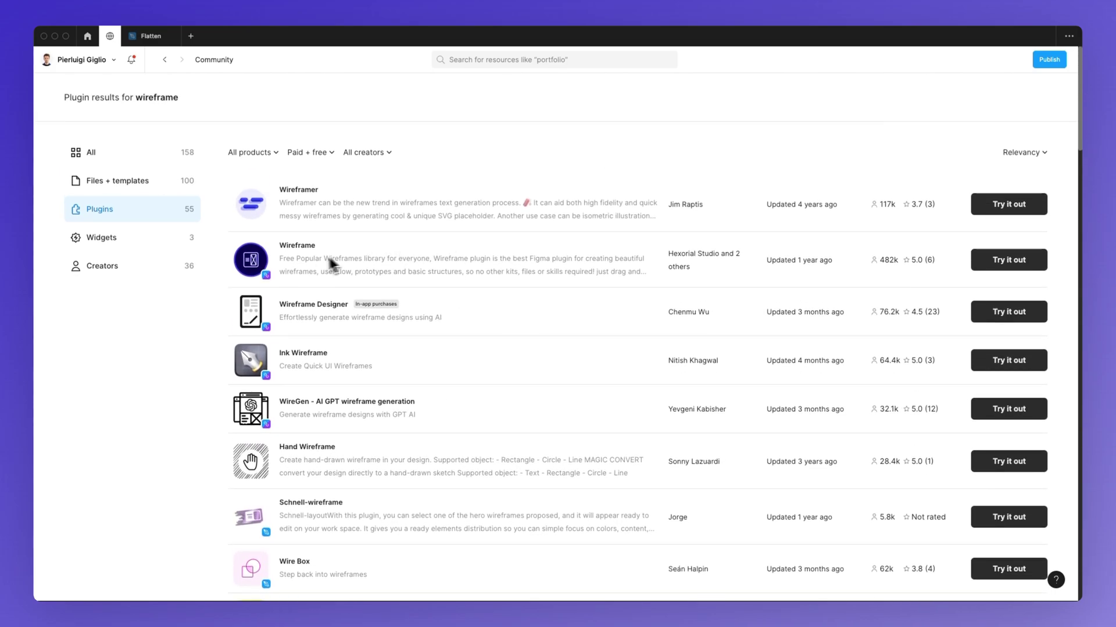
Open the Wireframer entry at the top of the plugin results
{"action": "left_click", "coordinate": [303, 189]}
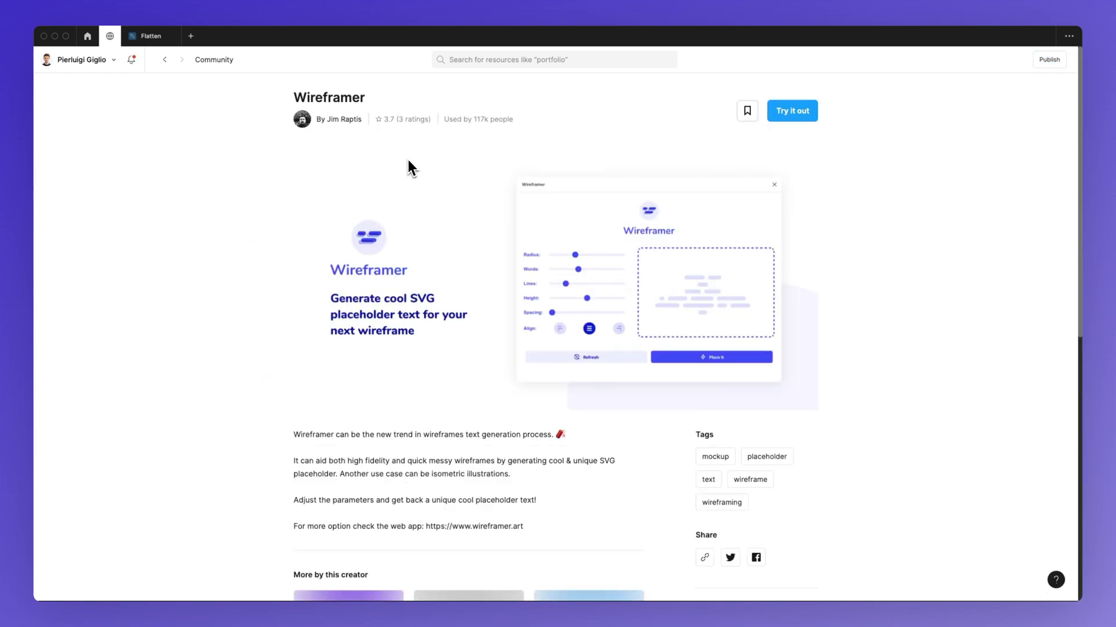
{"action": "scroll", "coordinate": [462, 161], "scroll_direction": "down", "scroll_amount": 1}
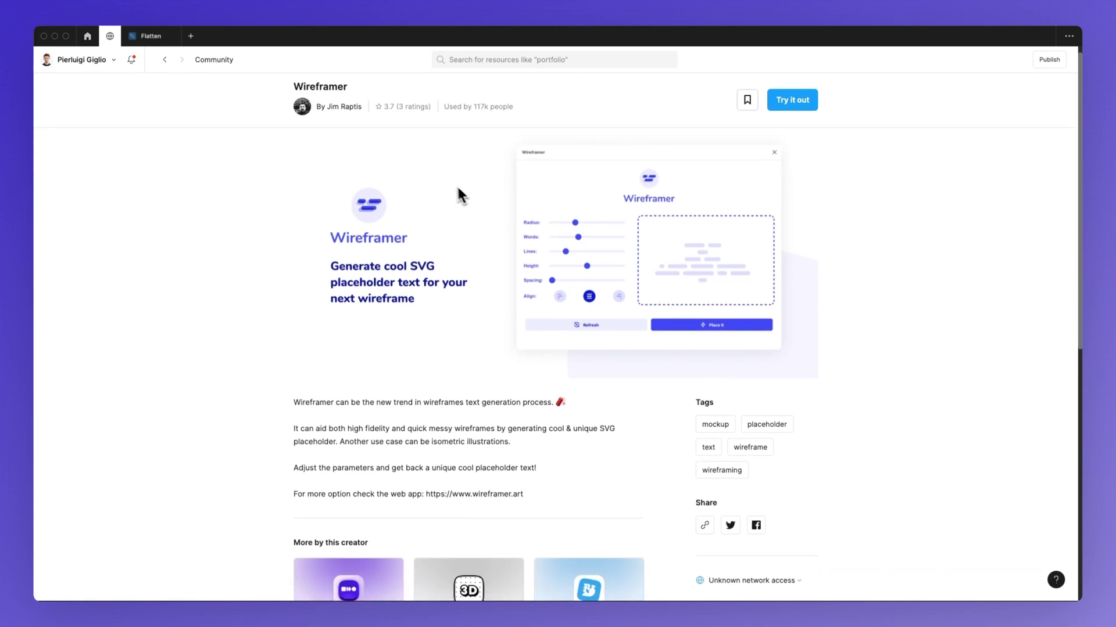
{"action": "scroll", "coordinate": [457, 186], "scroll_direction": "up", "scroll_amount": 1}
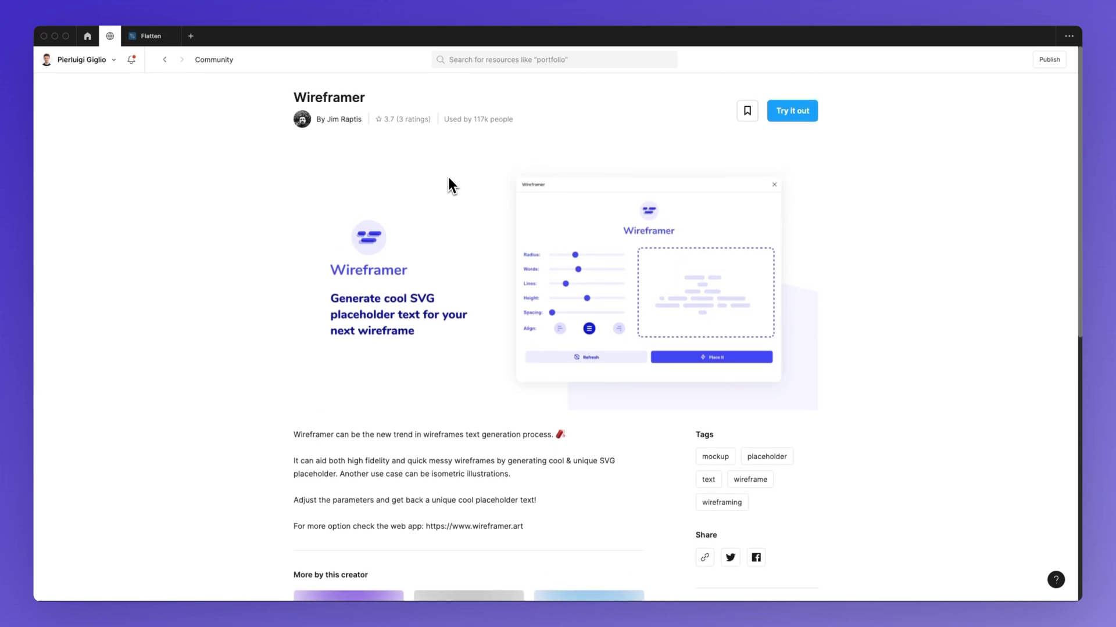